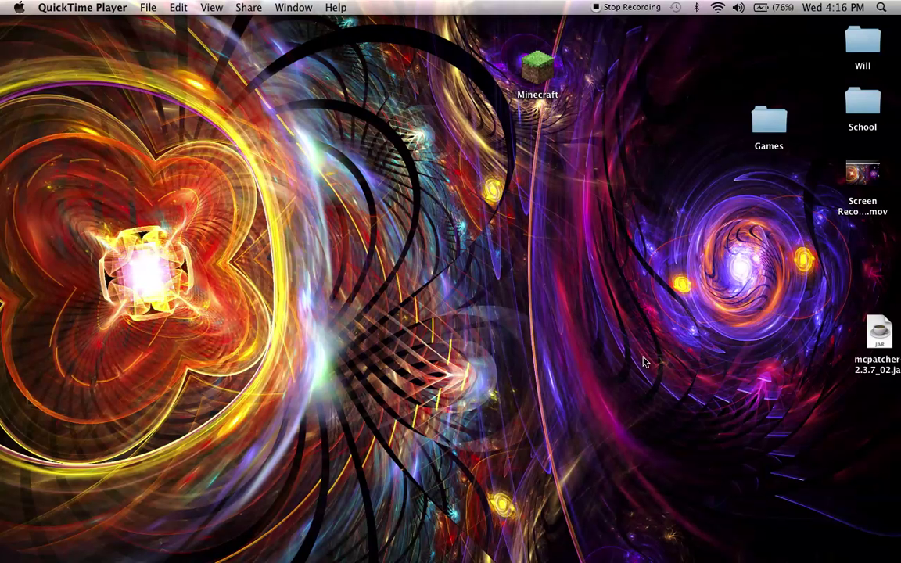
Step: Restore Safari and scroll the Good Morning Craft pack page through its screenshots to the Download buttons
{"action": "mouse_move", "coordinate": [751, 560]}
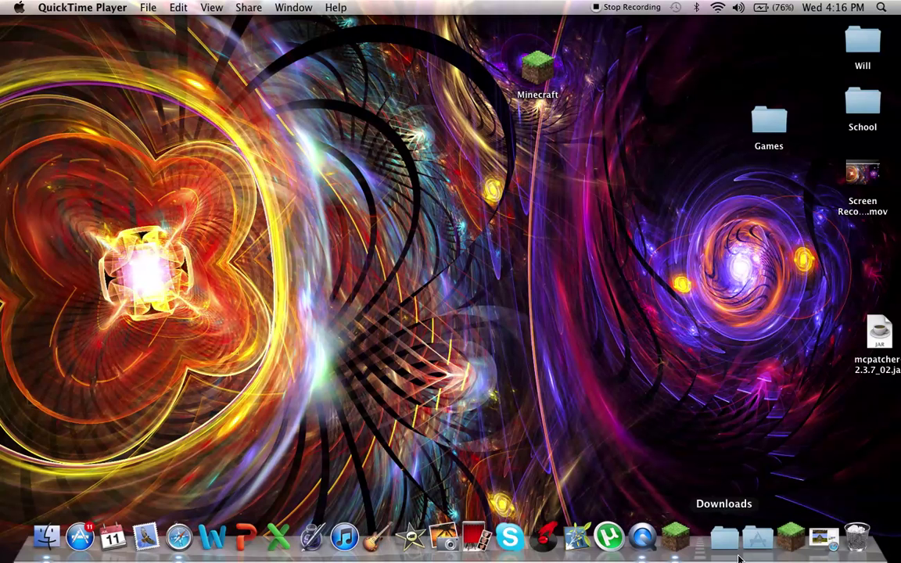
{"action": "left_click", "coordinate": [825, 550]}
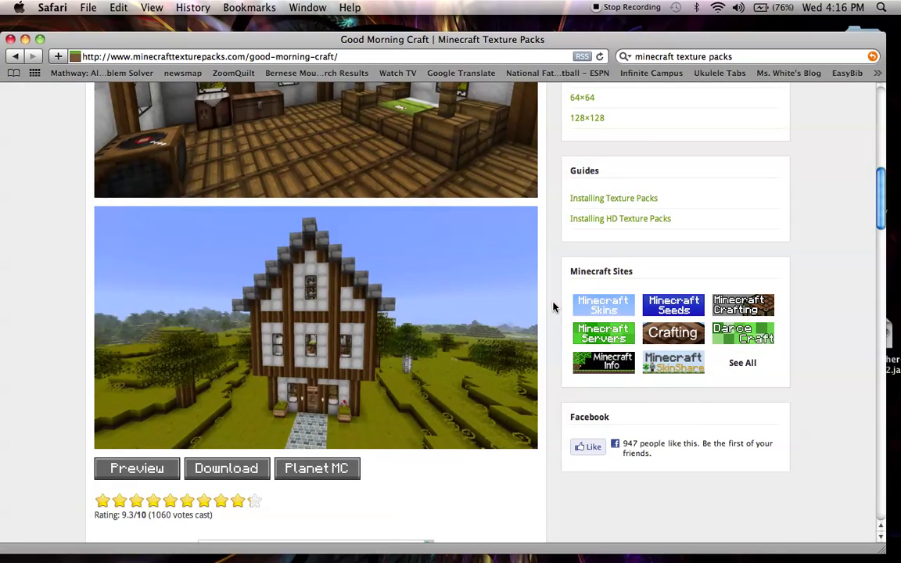
{"action": "scroll", "coordinate": [553, 307], "scroll_direction": "up", "scroll_amount": 10}
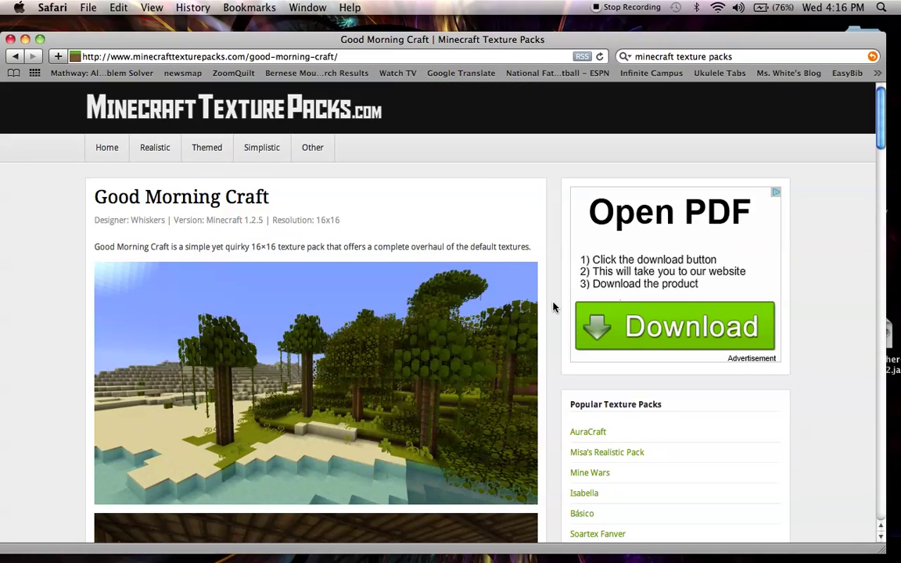
{"action": "scroll", "coordinate": [552, 306], "scroll_direction": "down", "scroll_amount": 5}
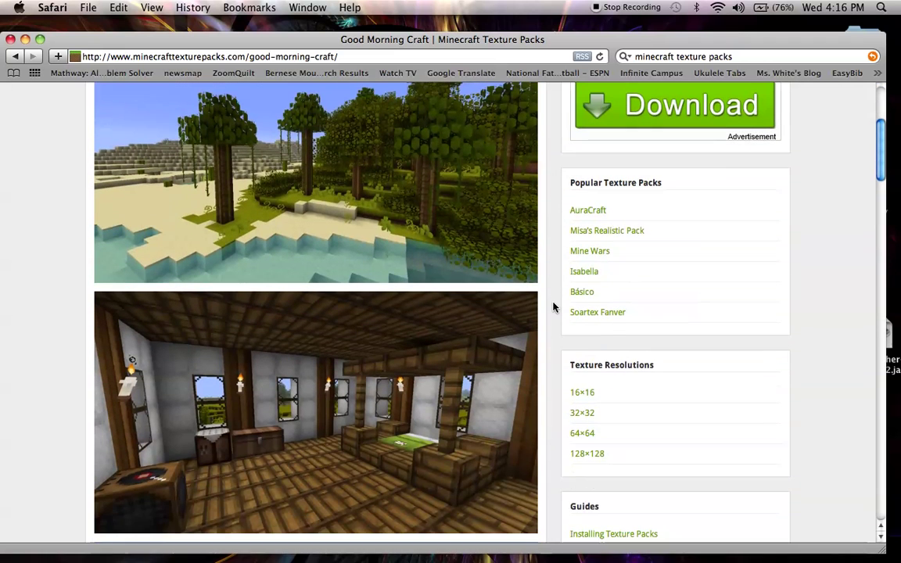
{"action": "scroll", "coordinate": [552, 306], "scroll_direction": "down", "scroll_amount": 6}
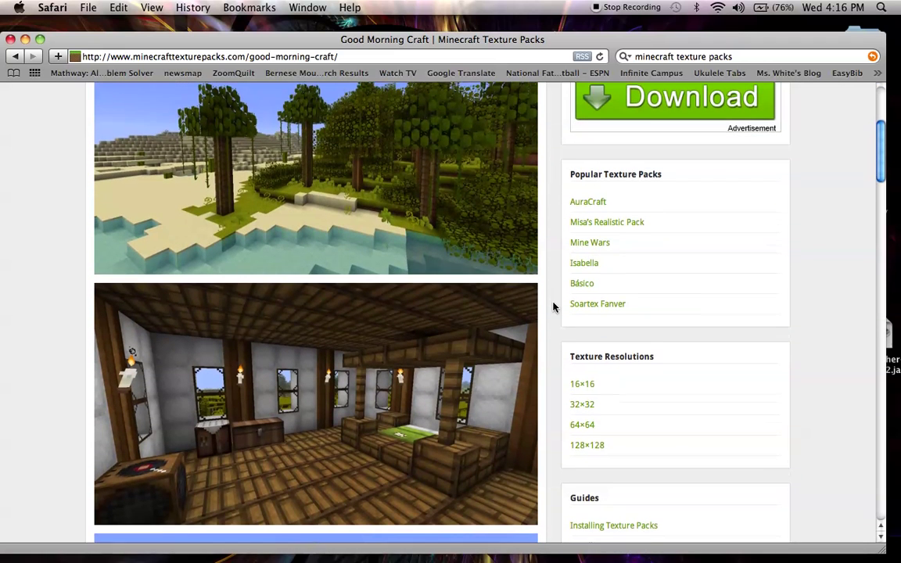
{"action": "scroll", "coordinate": [552, 306], "scroll_direction": "down", "scroll_amount": 2}
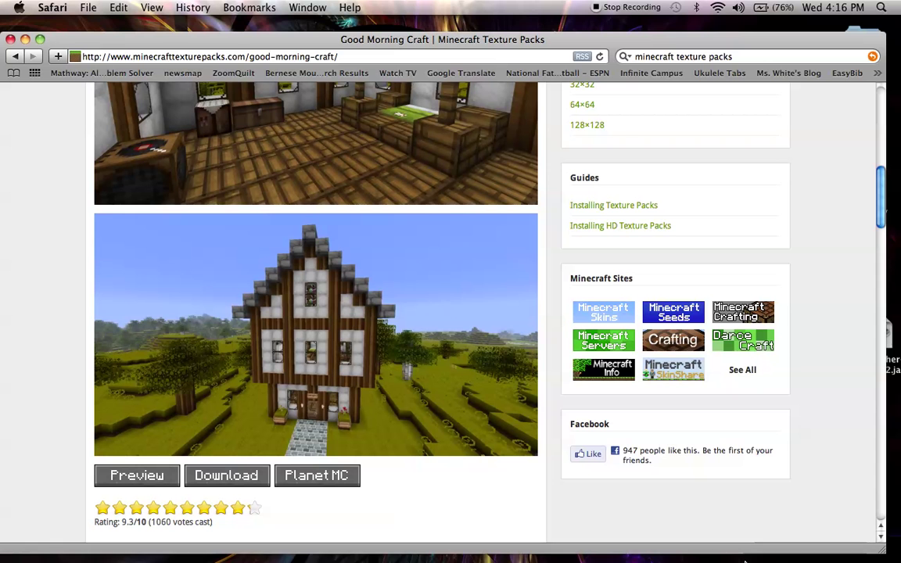
Step: Compress all 20 items in the Downloads GoodMorningCraft folder into a zip archive
{"action": "mouse_move", "coordinate": [703, 558]}
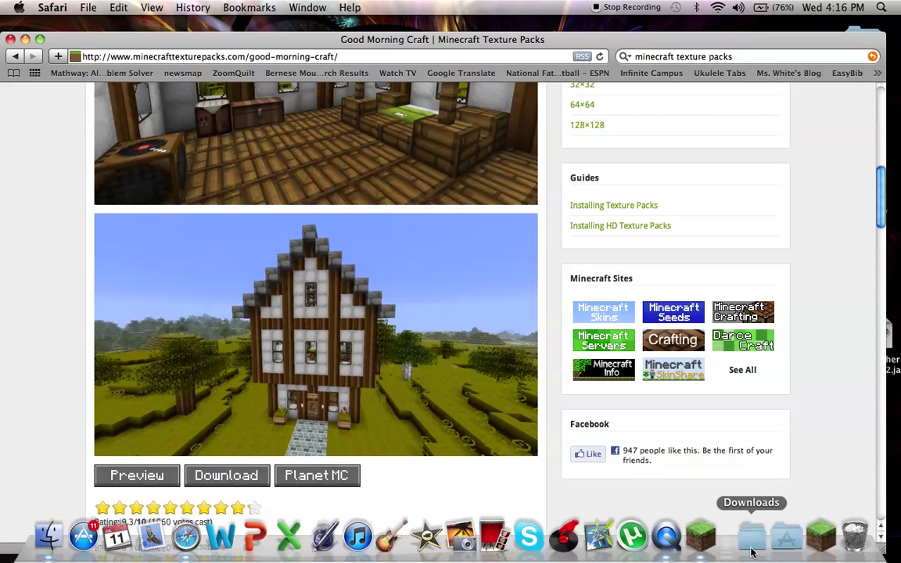
{"action": "left_click", "coordinate": [749, 539]}
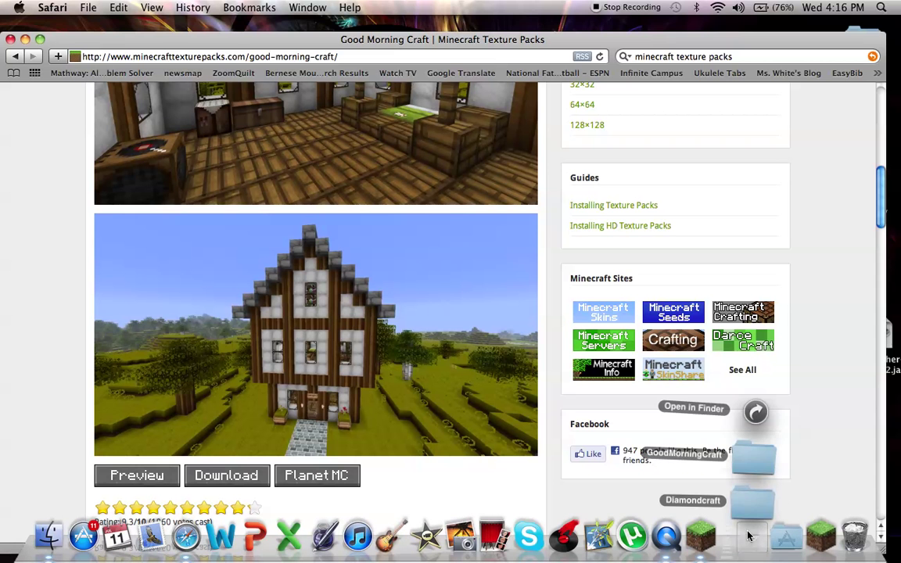
{"action": "left_click", "coordinate": [753, 466]}
{"action": "scroll", "coordinate": [464, 233], "scroll_direction": "up", "scroll_amount": 5}
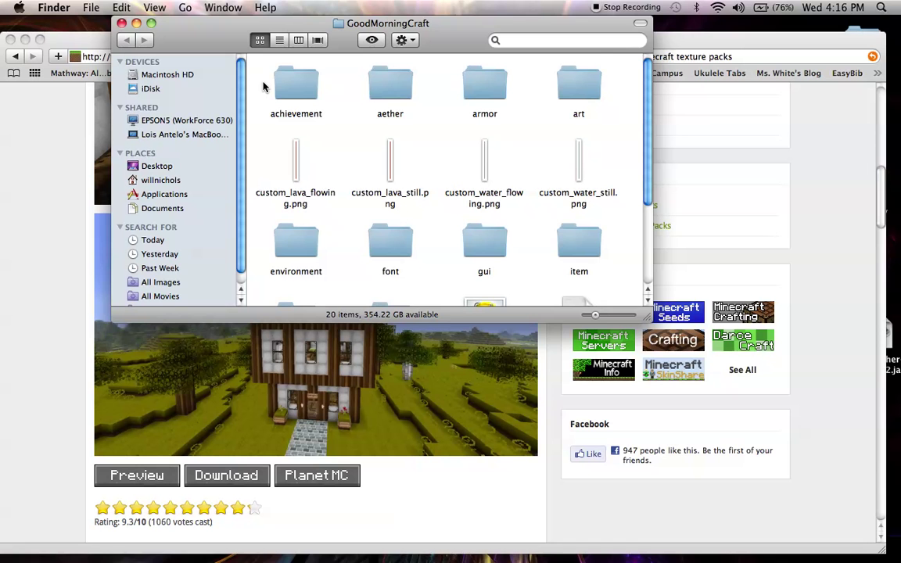
{"action": "mouse_move", "coordinate": [264, 87]}
{"action": "left_mouse_down"}
{"action": "mouse_move", "coordinate": [450, 164]}
{"action": "mouse_move", "coordinate": [570, 343]}
{"action": "mouse_move", "coordinate": [565, 362]}
{"action": "mouse_move", "coordinate": [612, 280]}
{"action": "left_mouse_up"}
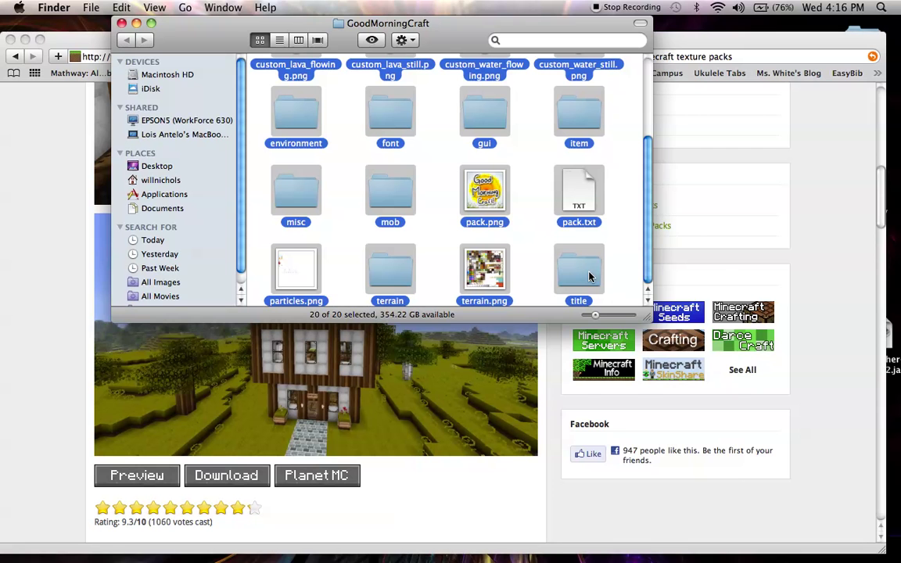
{"action": "right_click", "coordinate": [589, 276]}
{"action": "left_click", "coordinate": [605, 350]}
Step: Rename Archive.zip to GoodMorning.zip and open a new Finder window at the home folder
{"action": "left_click", "coordinate": [609, 208]}
{"action": "scroll", "coordinate": [616, 211], "scroll_direction": "down", "scroll_amount": 2}
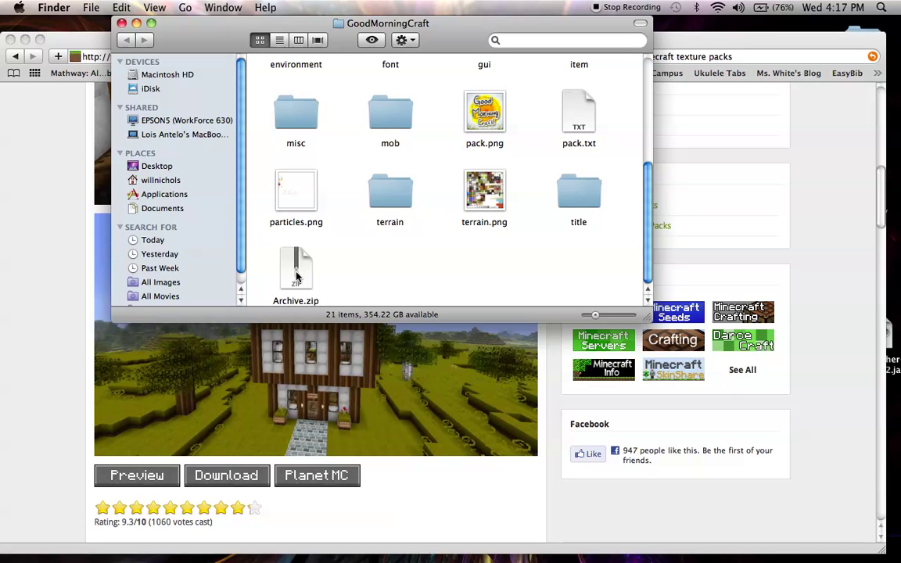
{"action": "left_click", "coordinate": [290, 301]}
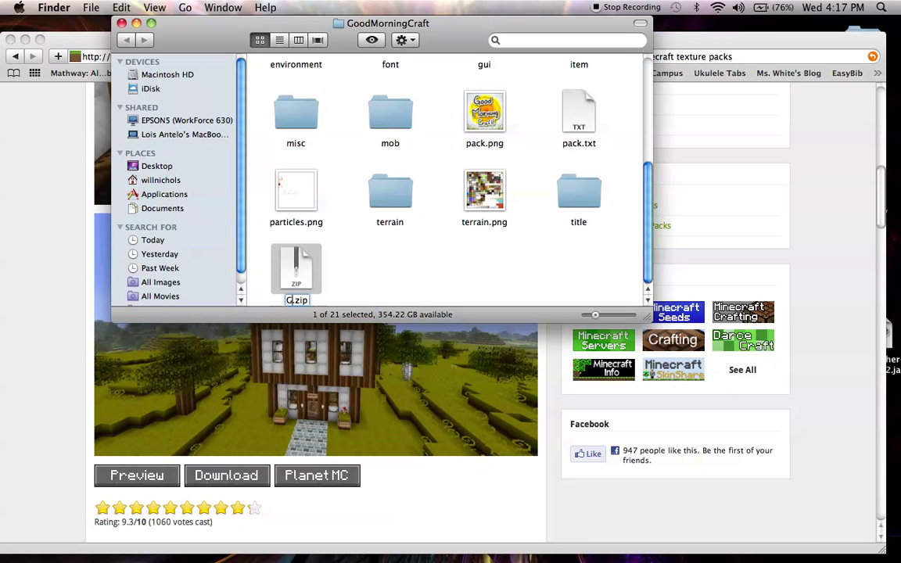
{"action": "type", "text": "oodMorning"}
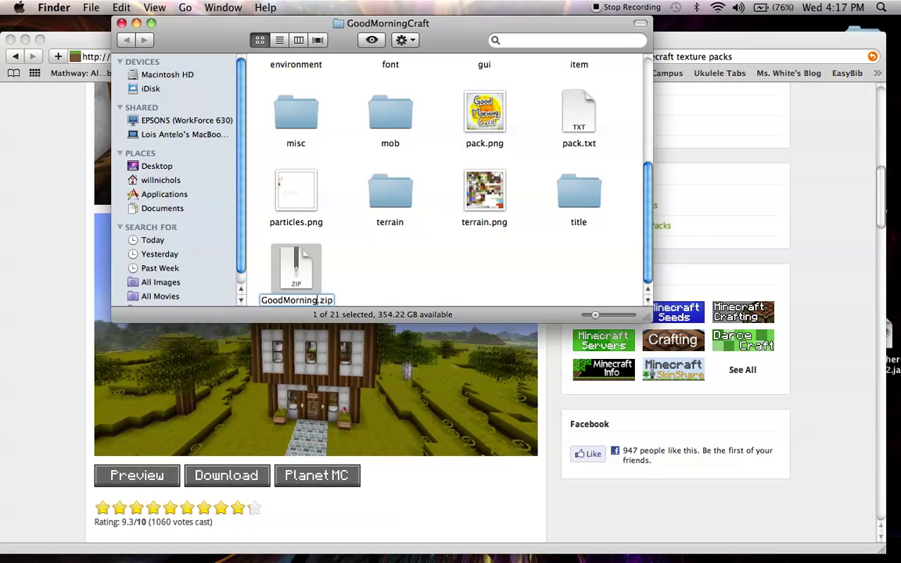
{"action": "key", "text": "Return"}
{"action": "left_click", "coordinate": [385, 278]}
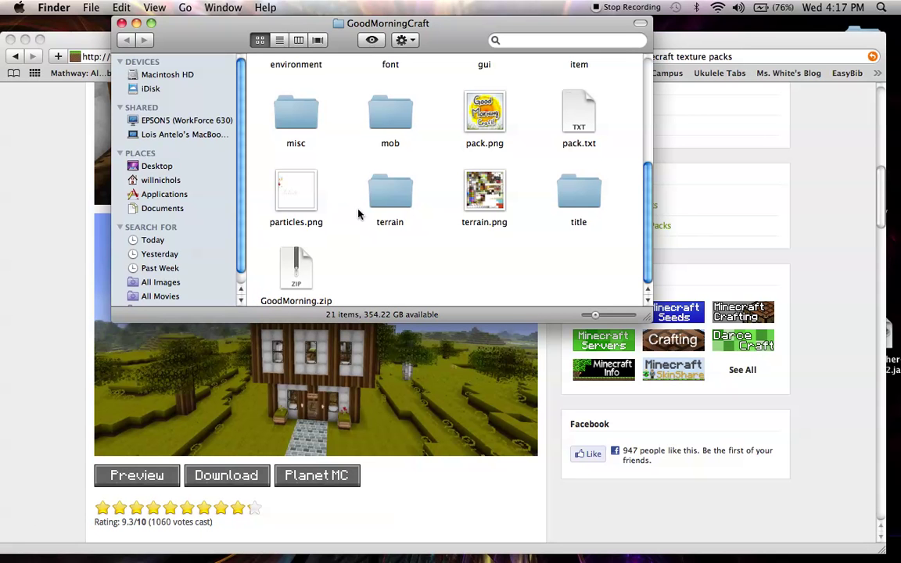
{"action": "key", "text": "super+n"}
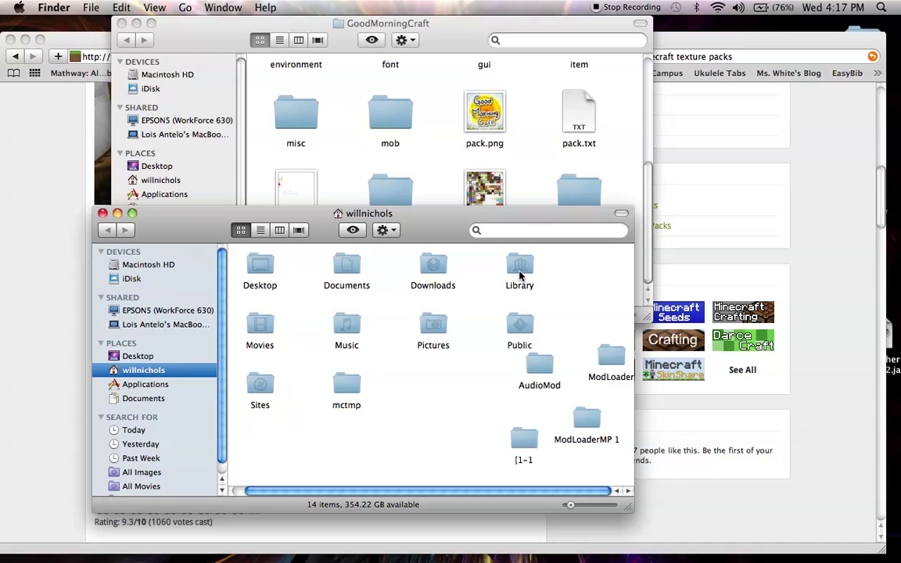
Step: Navigate to Library > Application Support > minecraft > texturepacks
{"action": "double_click", "coordinate": [519, 274]}
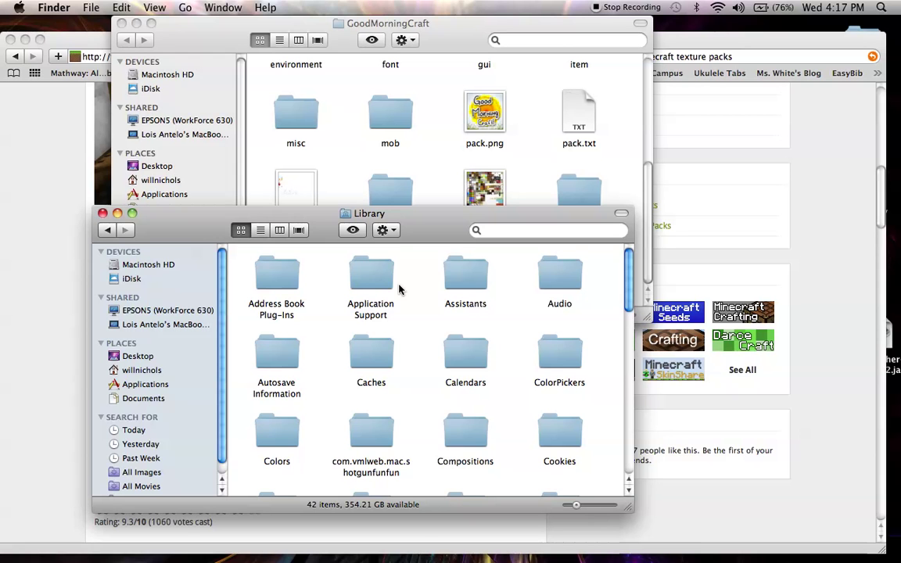
{"action": "double_click", "coordinate": [367, 288]}
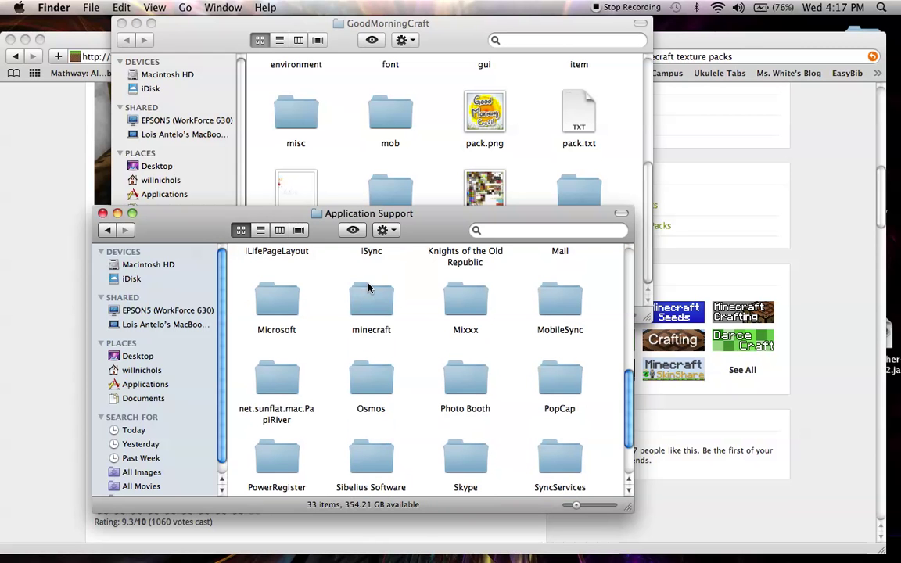
{"action": "scroll", "coordinate": [415, 317], "scroll_direction": "up", "scroll_amount": 5}
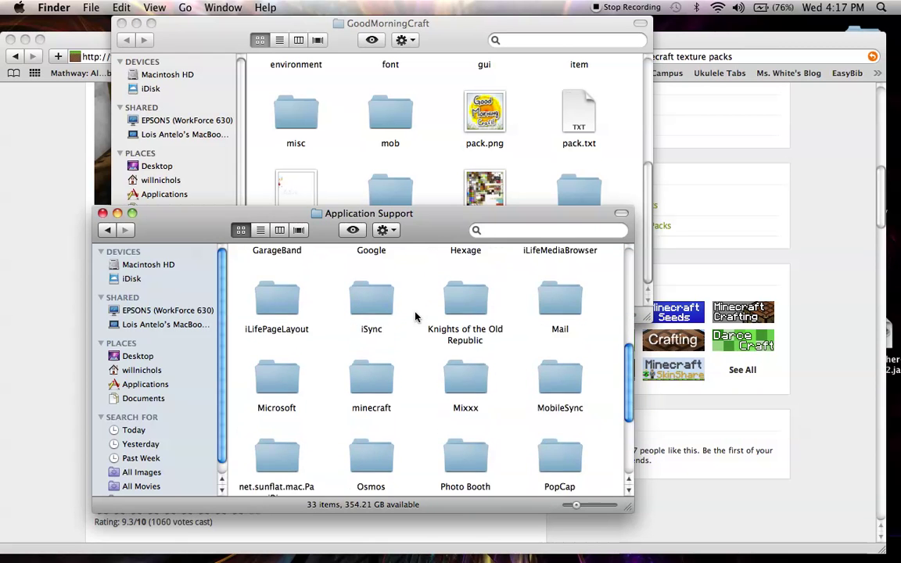
{"action": "scroll", "coordinate": [415, 317], "scroll_direction": "up", "scroll_amount": 5}
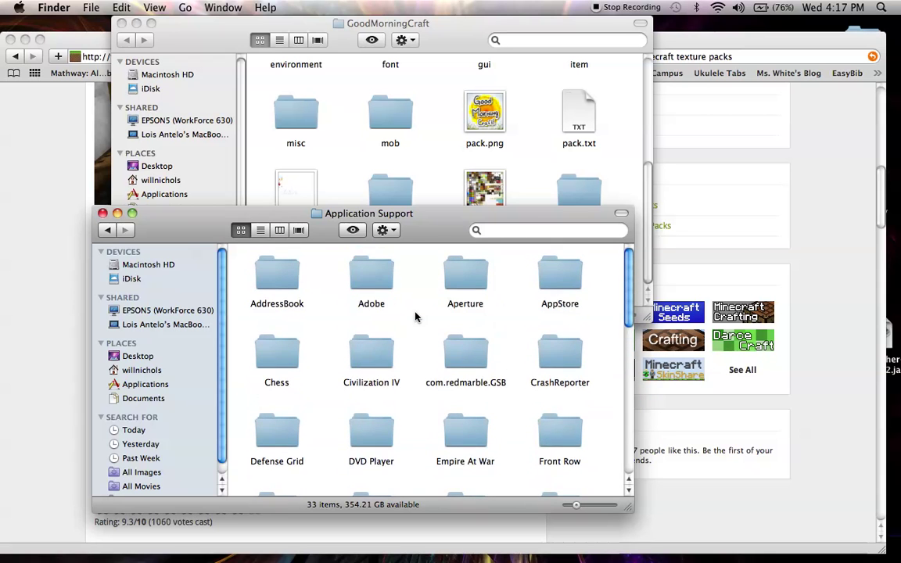
{"action": "scroll", "coordinate": [415, 317], "scroll_direction": "down", "scroll_amount": 8}
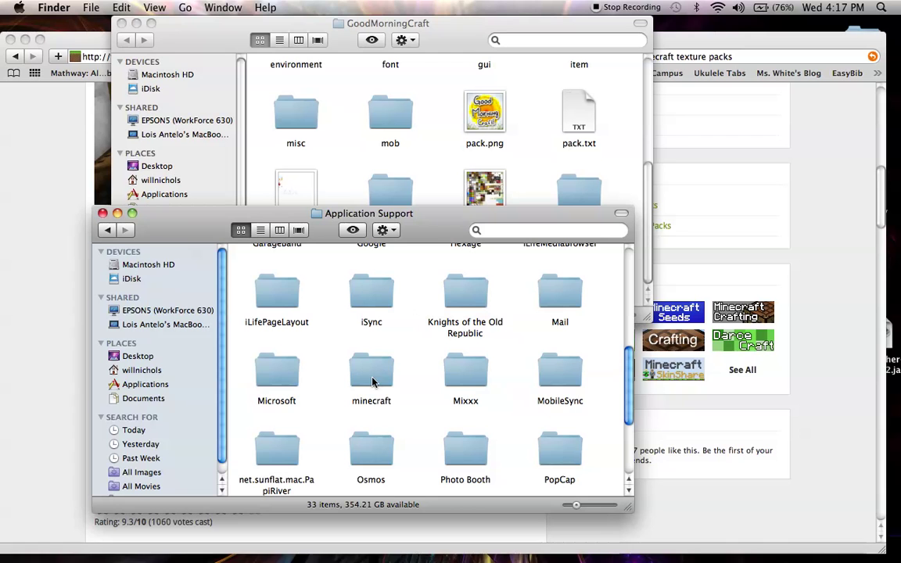
{"action": "double_click", "coordinate": [372, 381]}
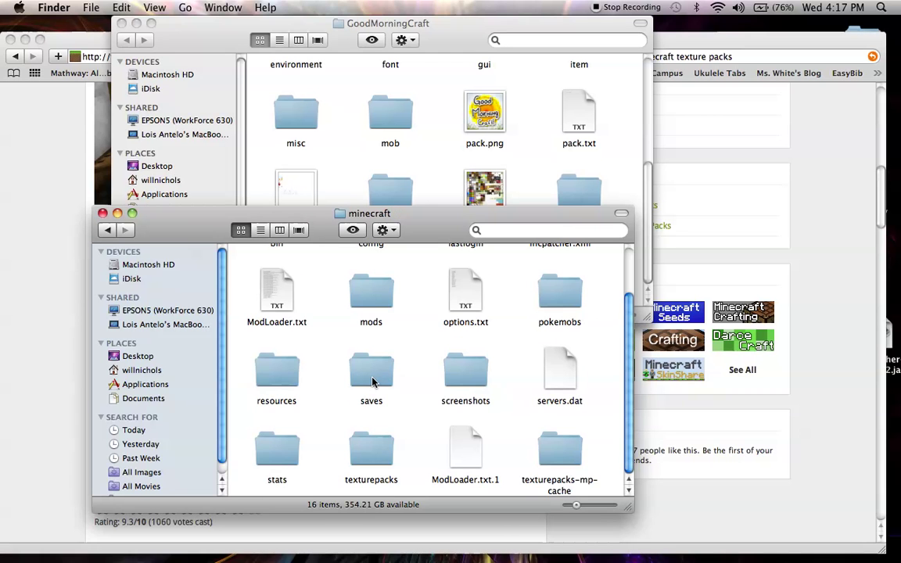
{"action": "scroll", "coordinate": [433, 343], "scroll_direction": "up", "scroll_amount": 1}
{"action": "scroll", "coordinate": [432, 344], "scroll_direction": "up", "scroll_amount": 2}
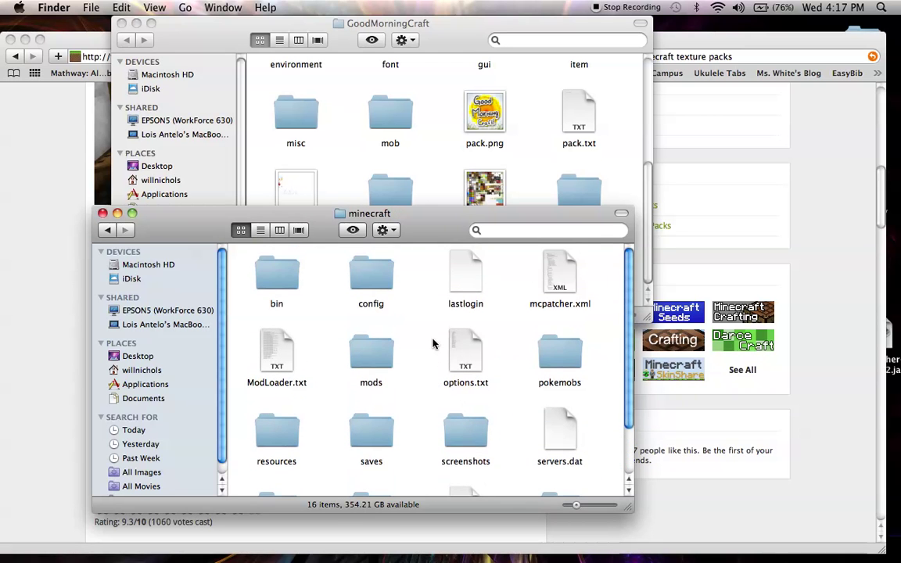
{"action": "scroll", "coordinate": [433, 343], "scroll_direction": "down", "scroll_amount": 4}
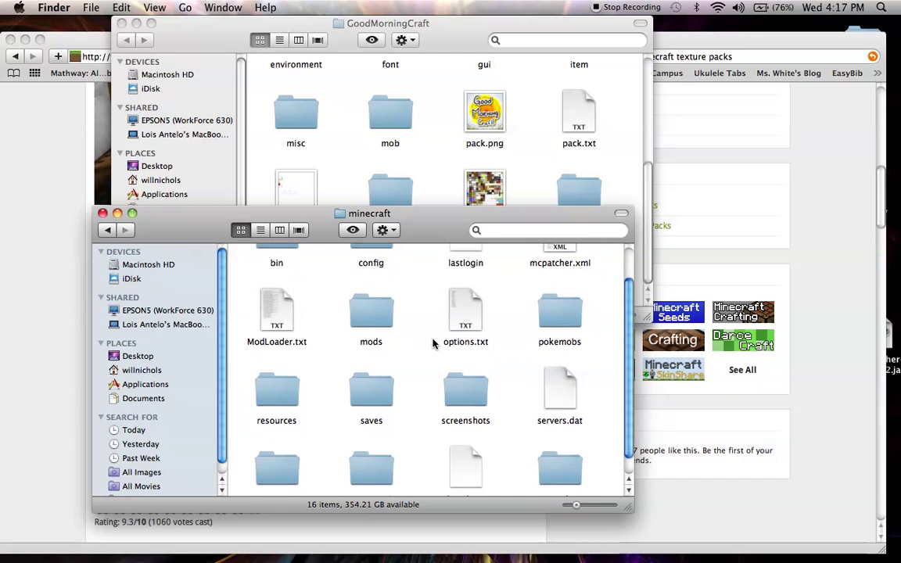
{"action": "double_click", "coordinate": [371, 453]}
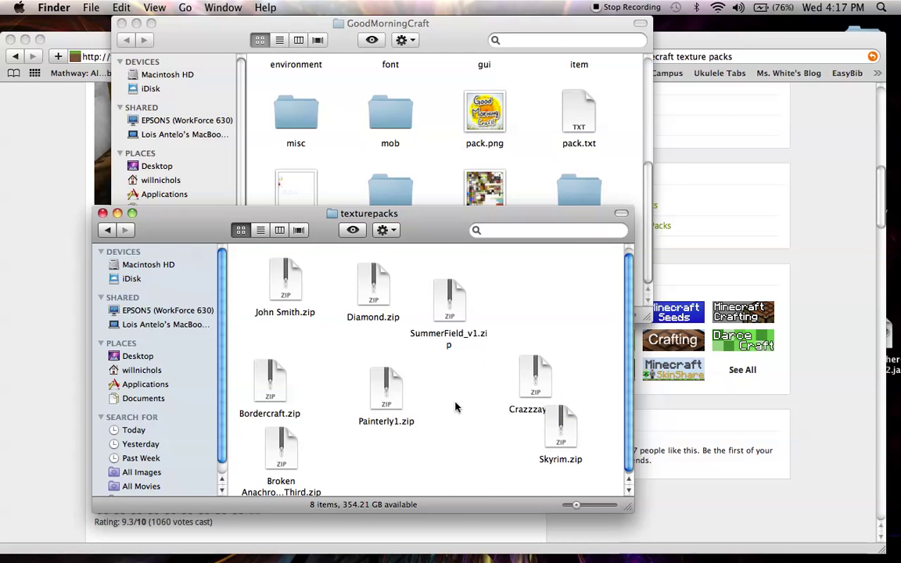
Step: Move GoodMorning.zip from the GoodMorningCraft window into the texturepacks folder
{"action": "left_click", "coordinate": [468, 28]}
{"action": "left_click", "coordinate": [305, 266]}
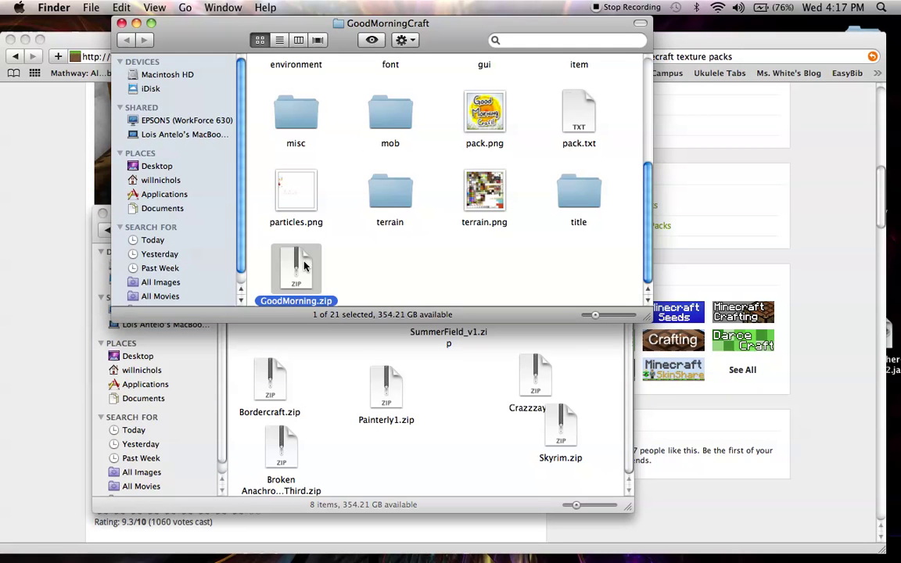
{"action": "mouse_move", "coordinate": [305, 266]}
{"action": "left_mouse_down"}
{"action": "mouse_move", "coordinate": [397, 232]}
{"action": "mouse_move", "coordinate": [480, 309]}
{"action": "mouse_move", "coordinate": [474, 403]}
{"action": "left_mouse_up"}
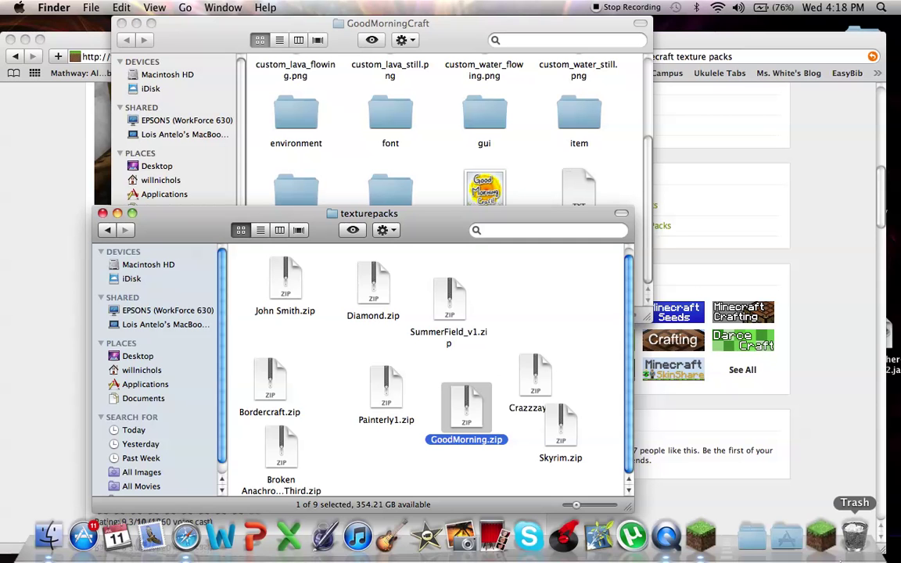
Step: In restored Minecraft, select GoodMorning.zip under Texture Packs, confirm with Done, then open Singleplayer
{"action": "left_click", "coordinate": [821, 552]}
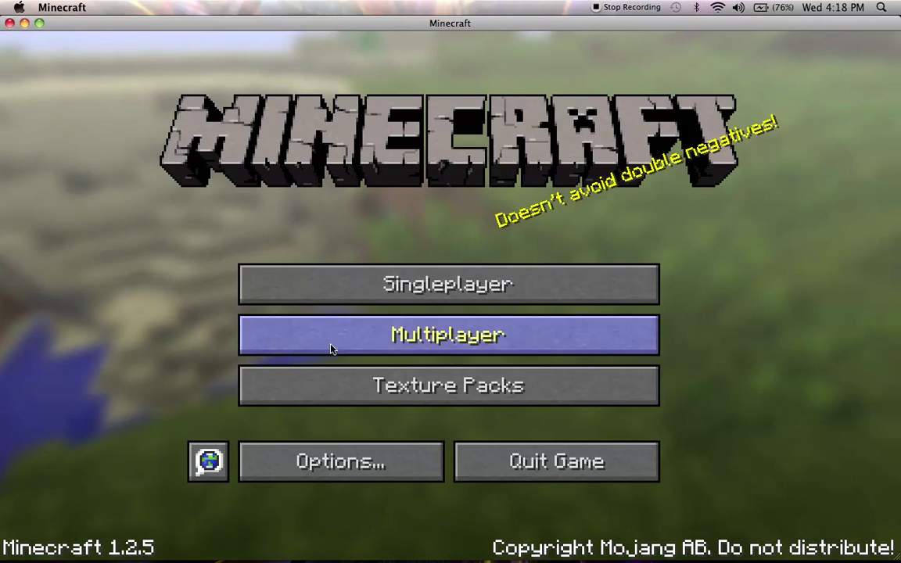
{"action": "left_click", "coordinate": [397, 383]}
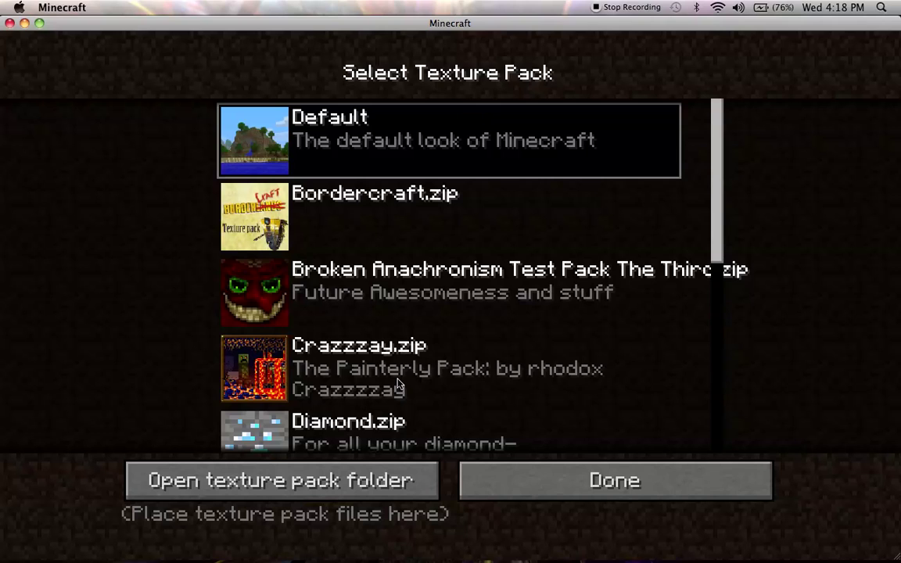
{"action": "left_click_drag", "start_coordinate": [718, 164], "coordinate": [711, 250]}
{"action": "left_click", "coordinate": [477, 333]}
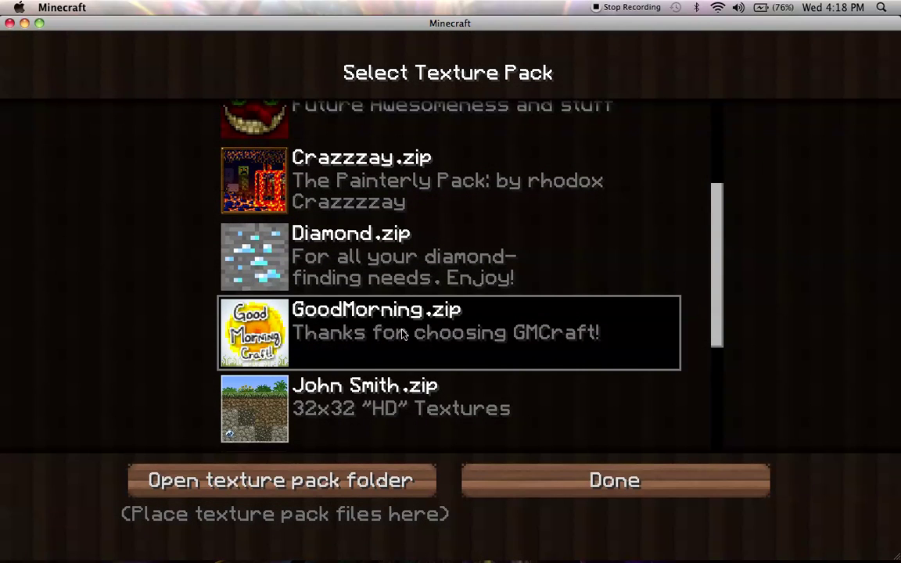
{"action": "left_click", "coordinate": [563, 480]}
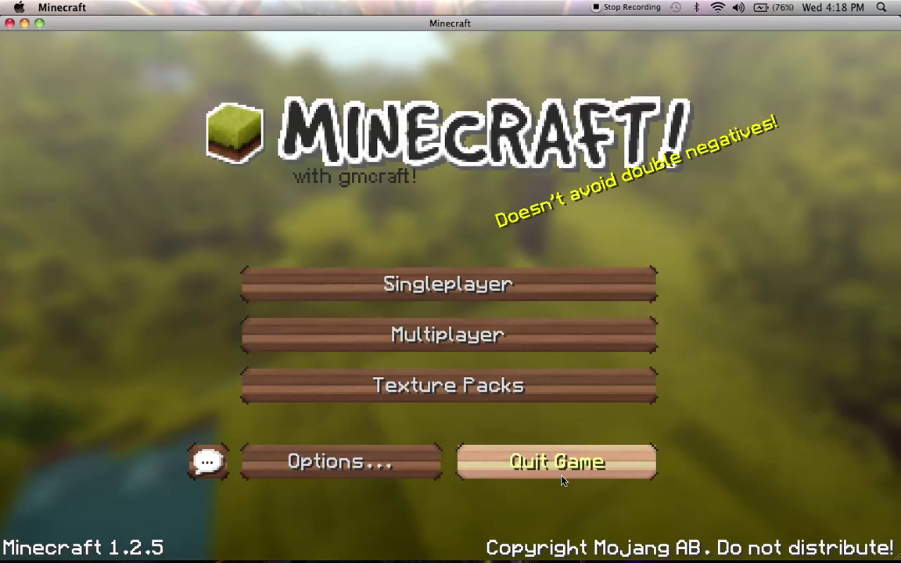
{"action": "left_click", "coordinate": [529, 291]}
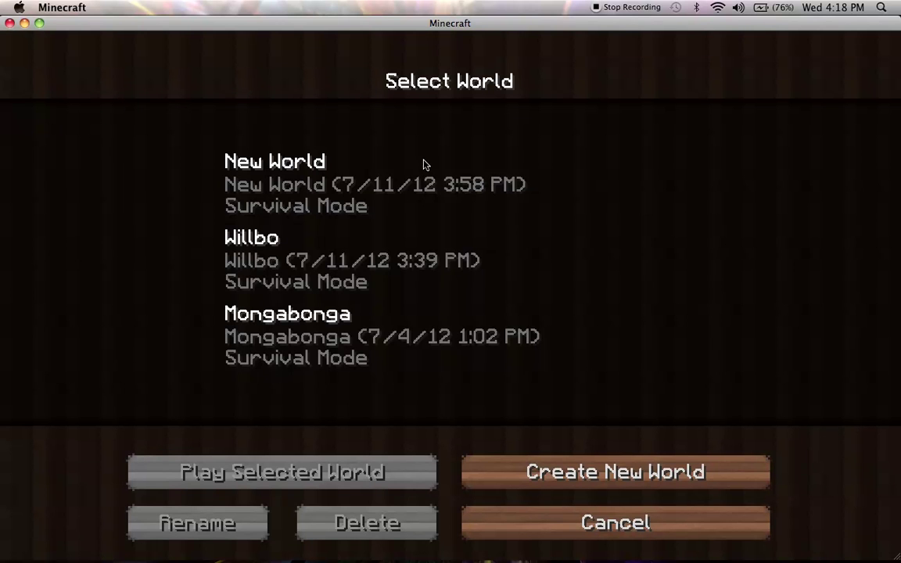
Step: Select the Willbo world and play it
{"action": "left_click", "coordinate": [376, 260]}
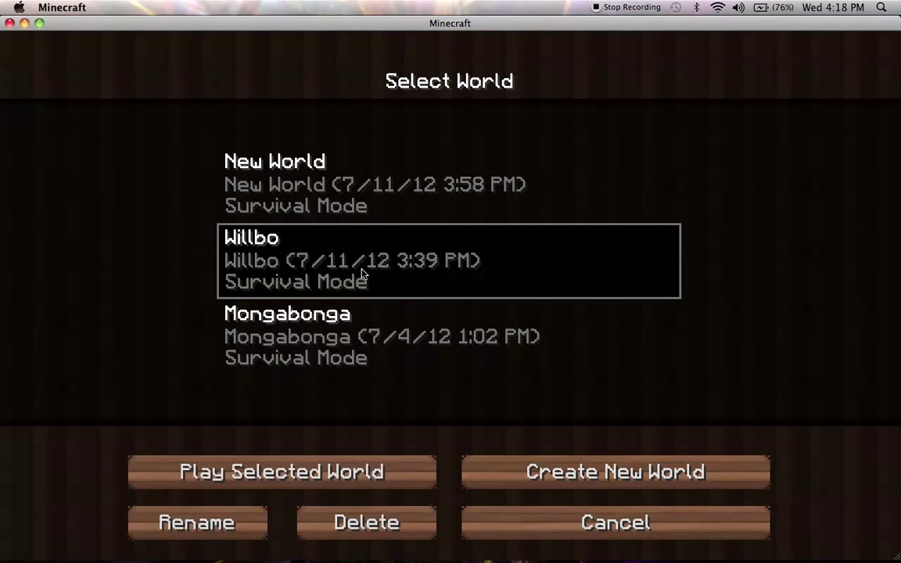
{"action": "left_click", "coordinate": [227, 484]}
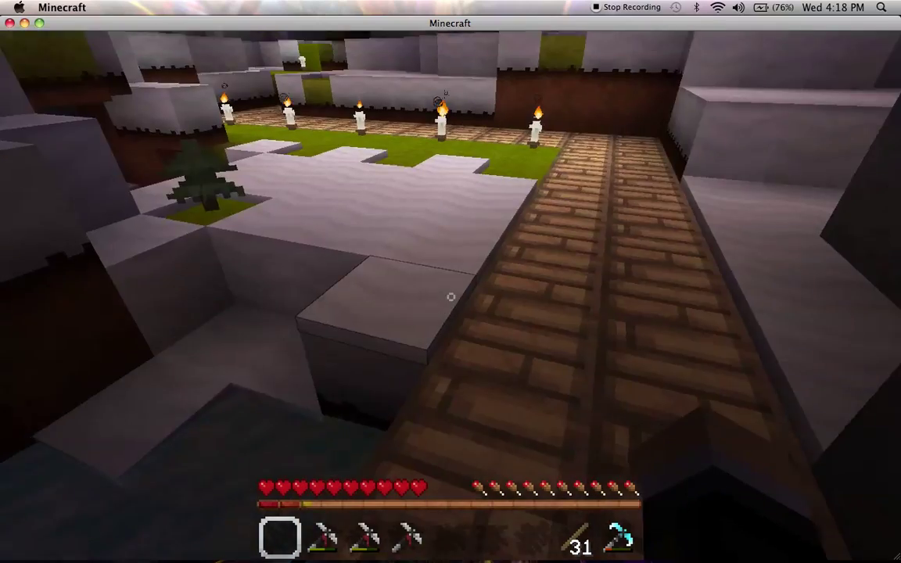
Step: Walk the plank path, view the retextured inventory, then pause via Esc to save the level
{"action": "key", "text": "w"}
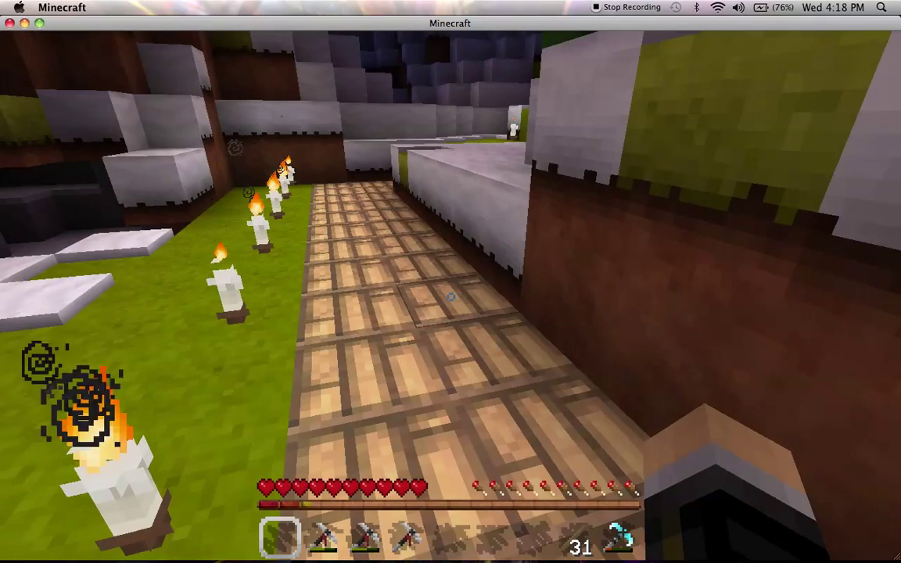
{"action": "key", "text": "e"}
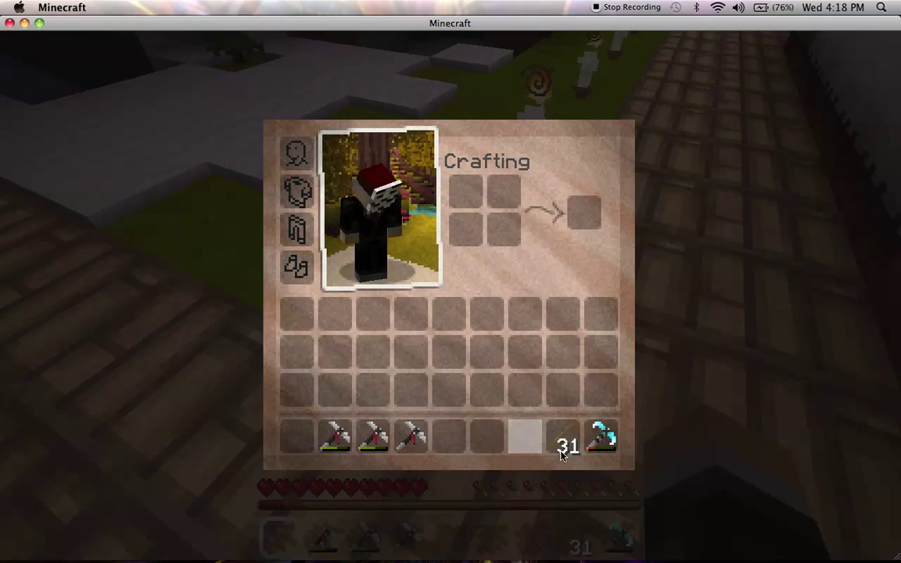
{"action": "key", "text": "e"}
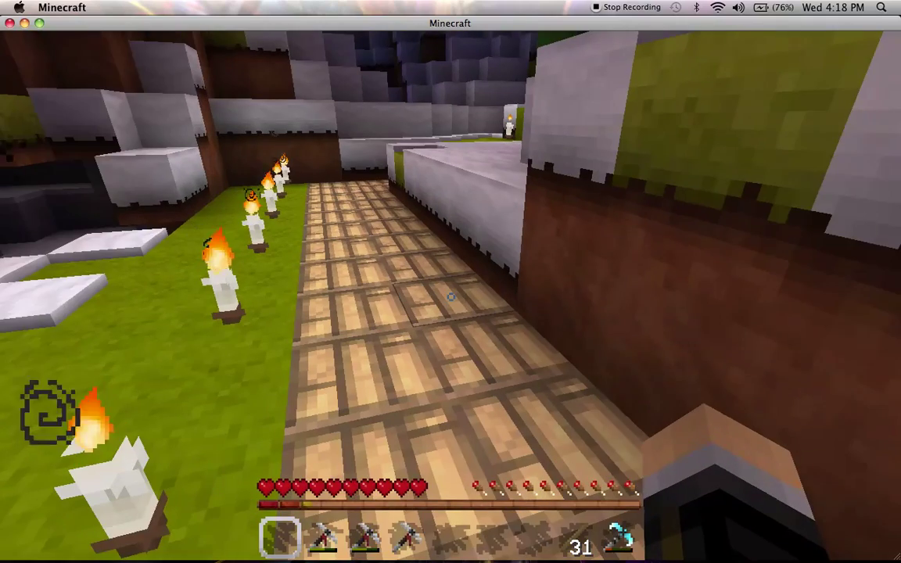
{"action": "key", "text": "w"}
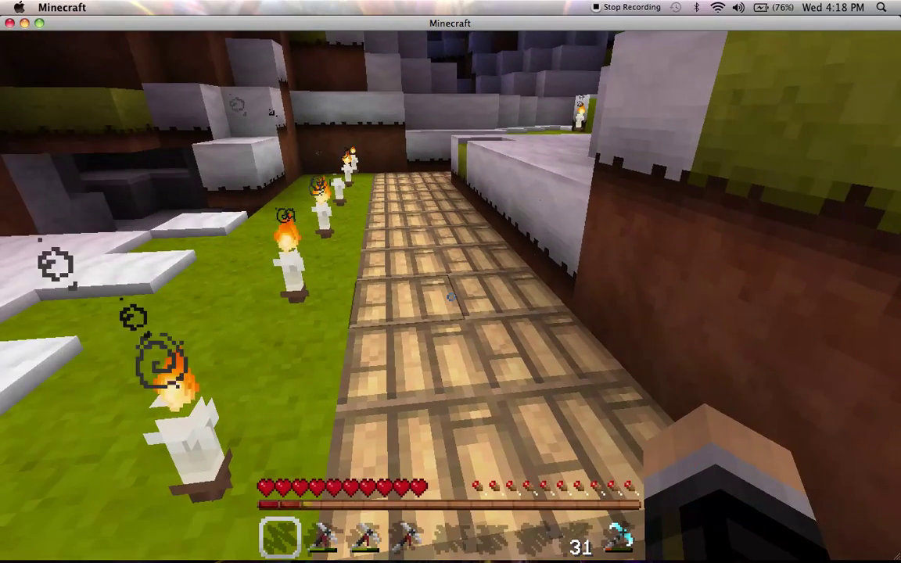
{"action": "key", "text": "w"}
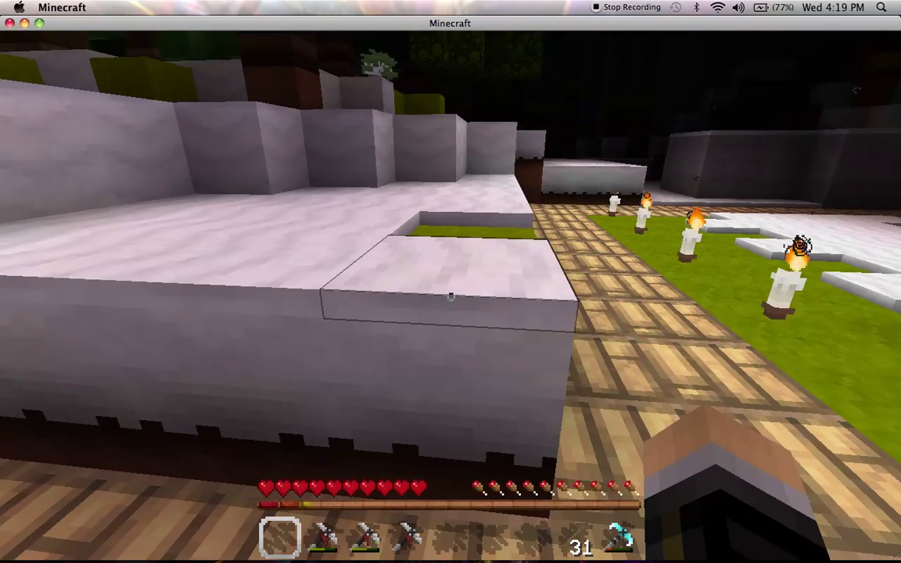
{"action": "key", "text": "Escape"}
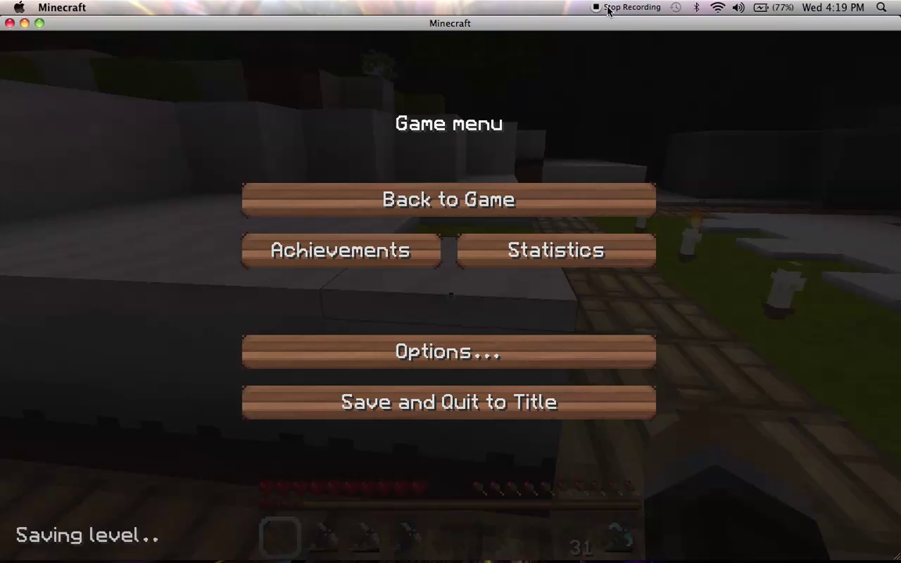